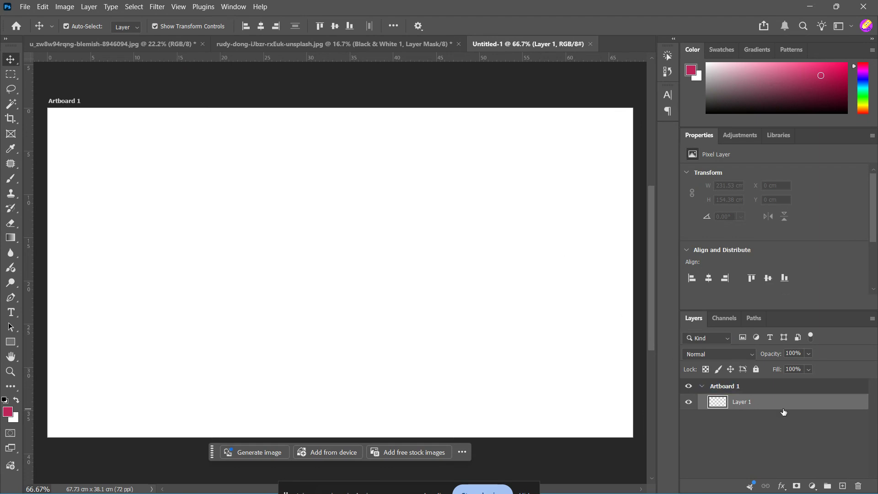
# Add a linear pink-to-transparent gradient fill layer at a 90° angle and 100% scale
pyautogui.click(812, 486)
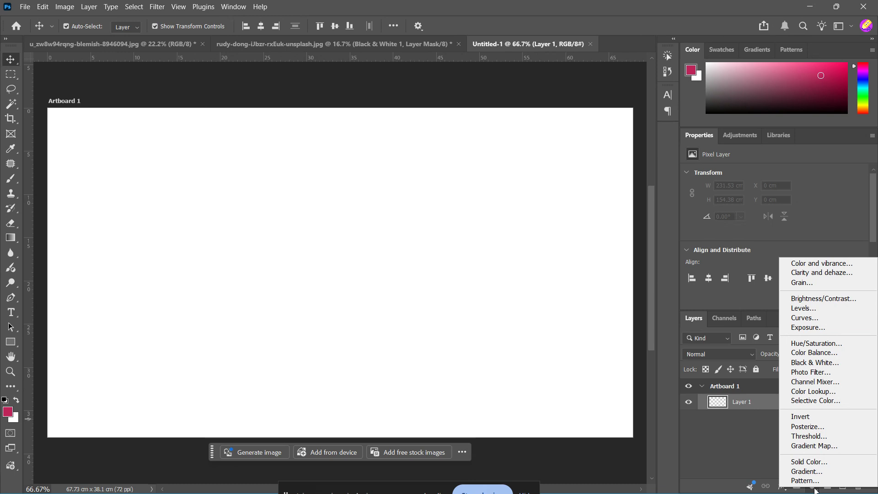
pyautogui.click(822, 471)
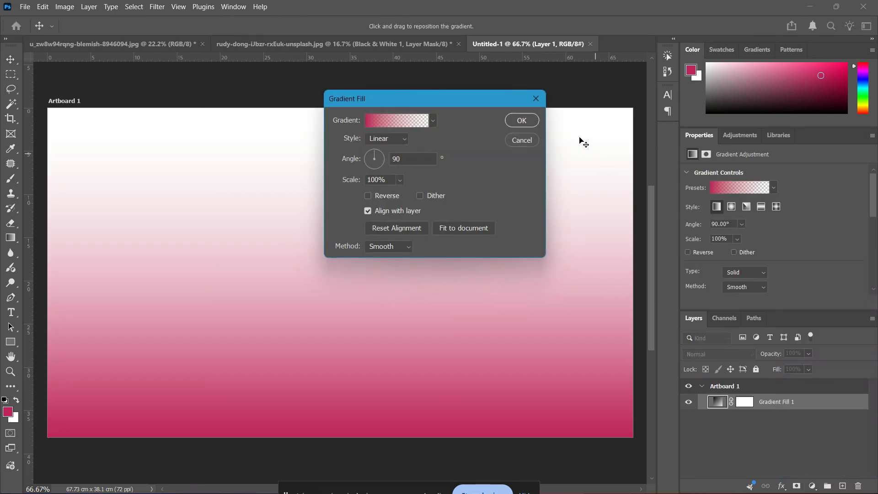
pyautogui.moveTo(452, 98); pyautogui.dragTo(774, 136)
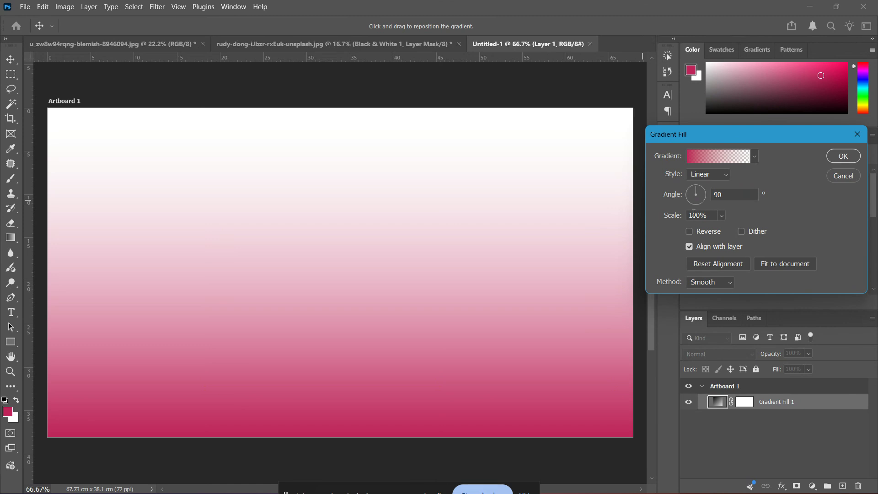
pyautogui.click(843, 157)
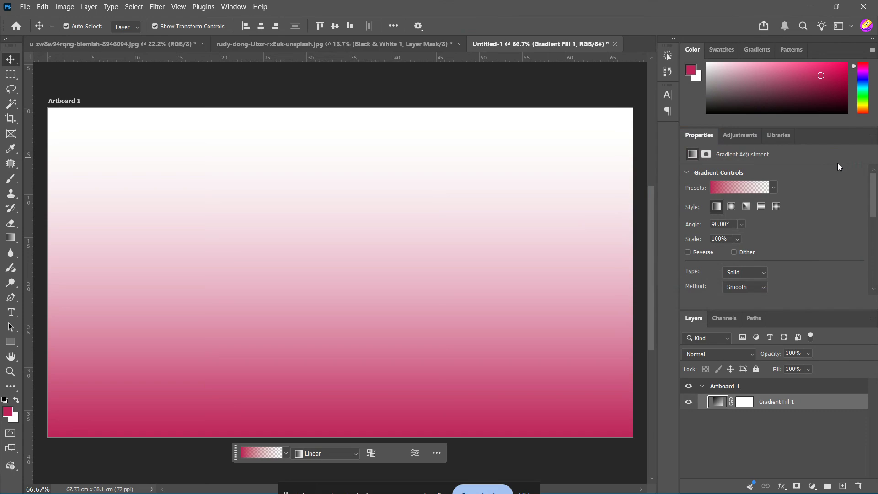
# Create a new layer above the gradient fill and fill it with 50% Gray at 100% opacity
pyautogui.click(739, 436)
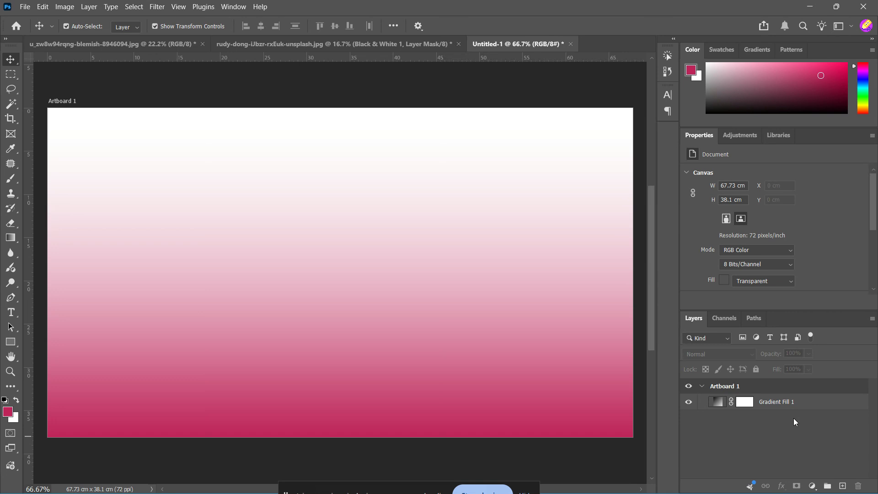
pyautogui.click(841, 487)
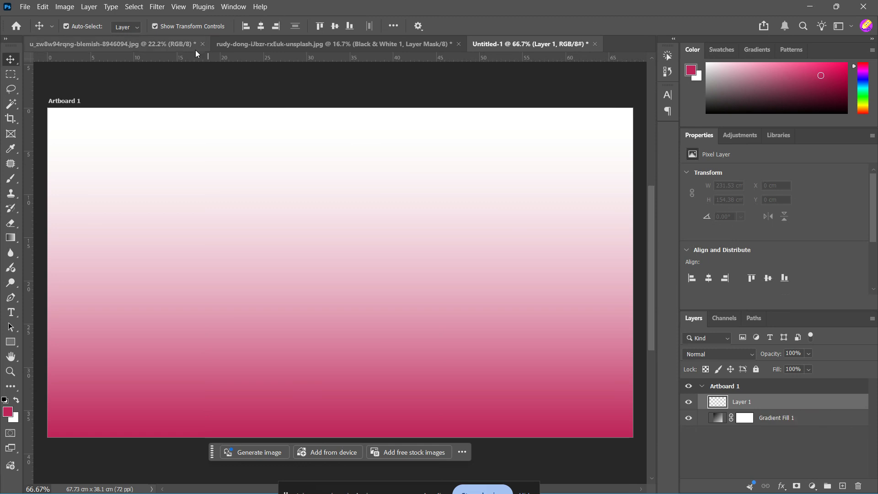
pyautogui.click(42, 7)
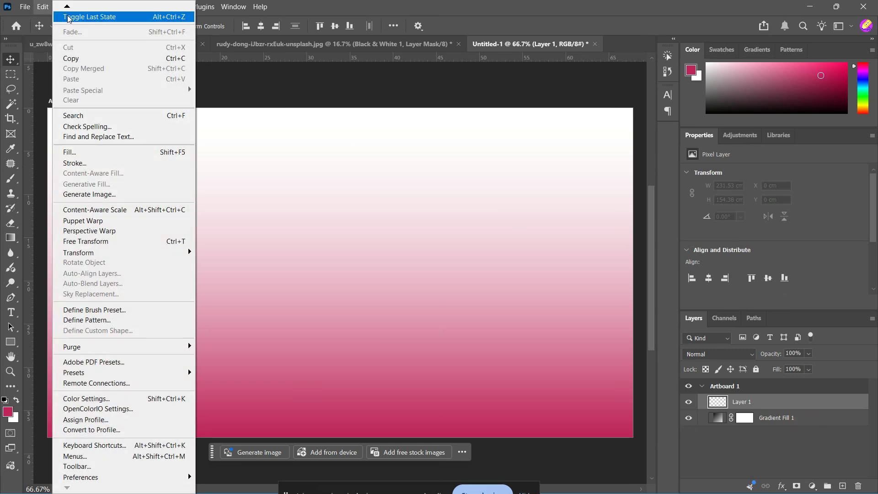
pyautogui.click(128, 155)
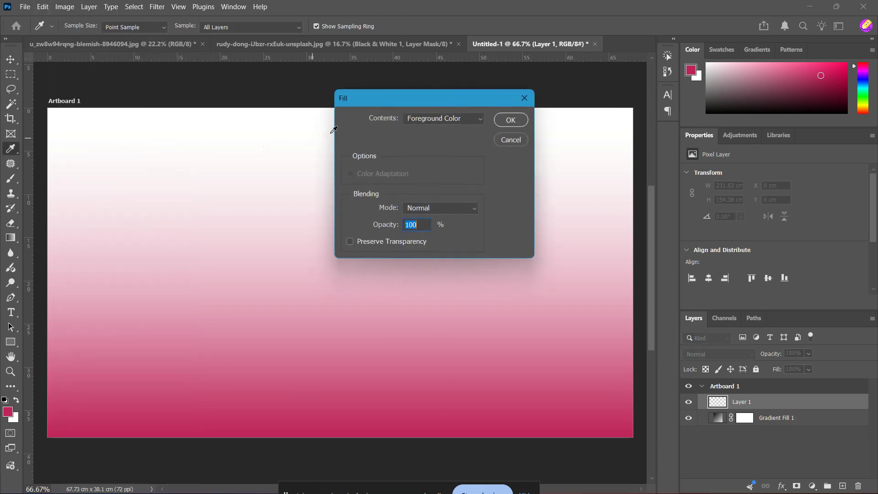
pyautogui.moveTo(410, 103); pyautogui.dragTo(685, 135)
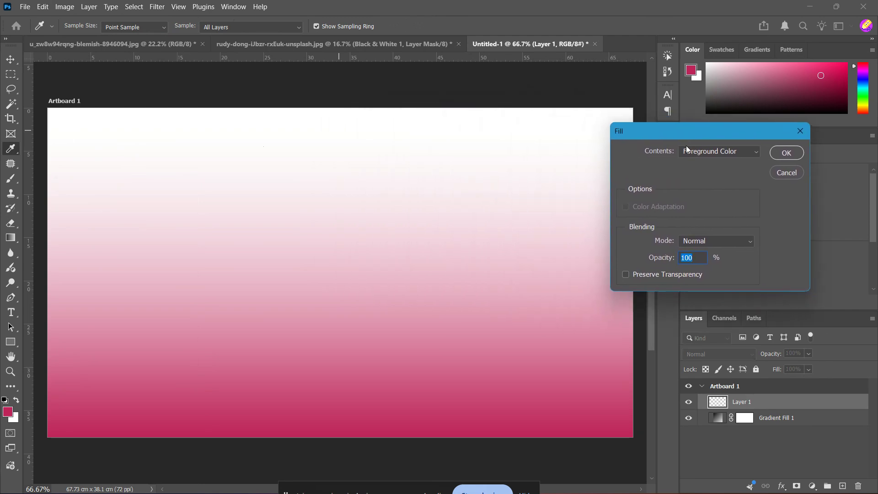
pyautogui.click(741, 152)
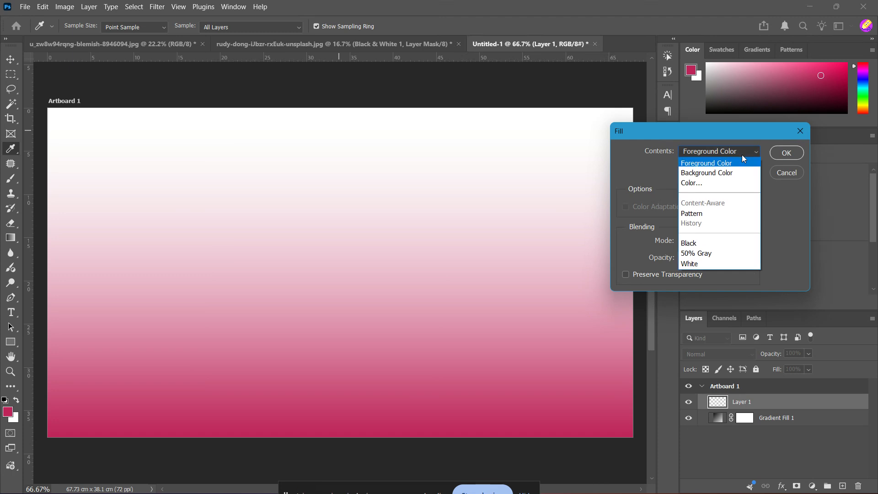
pyautogui.click(715, 254)
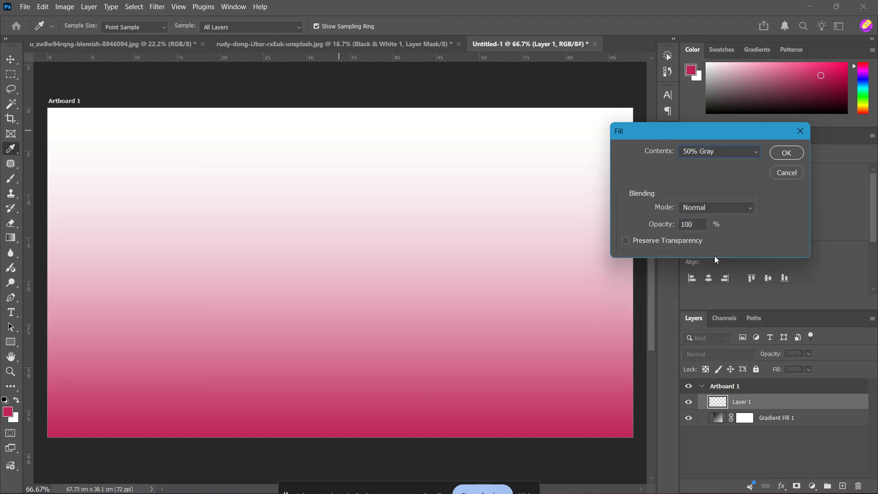
pyautogui.click(787, 156)
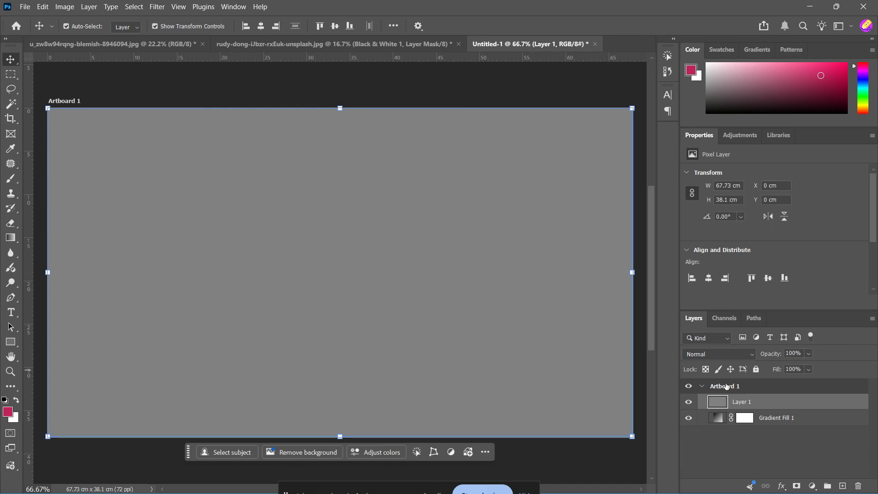
# Convert the gray layer to a smart object and set up an Add Noise filter at 15% with Gaussian distribution
pyautogui.rightClick(792, 404)
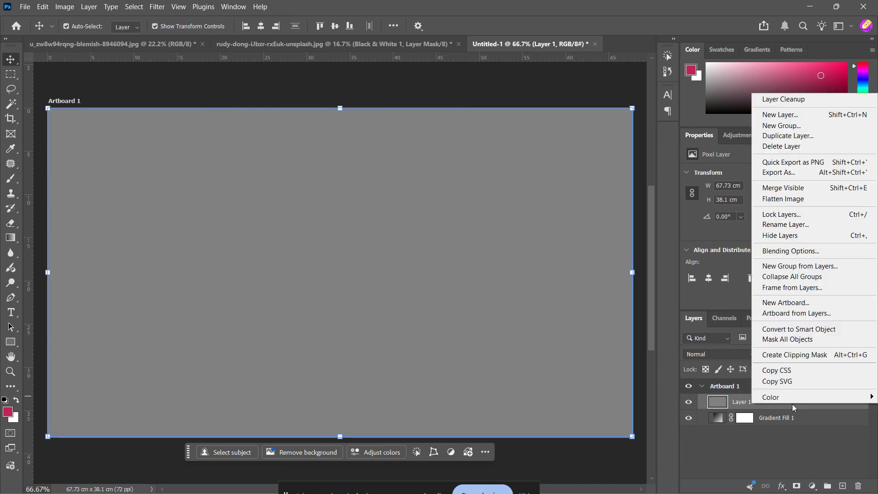
pyautogui.click(797, 329)
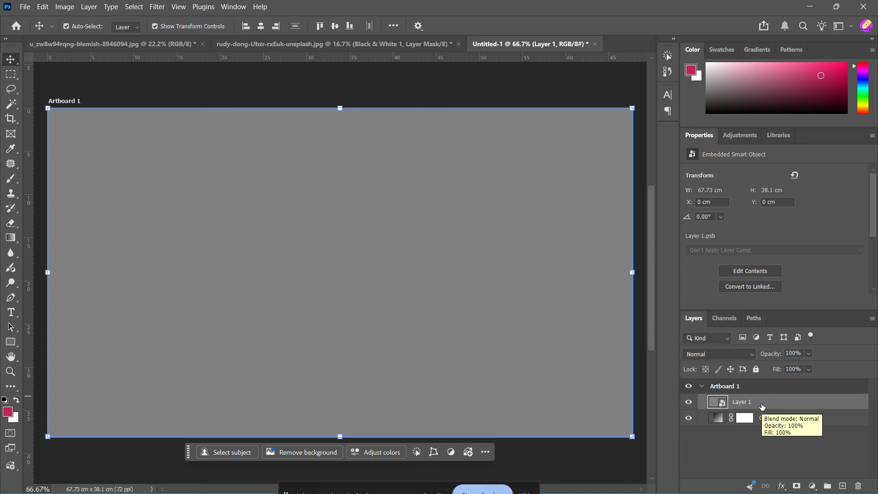
pyautogui.click(159, 9)
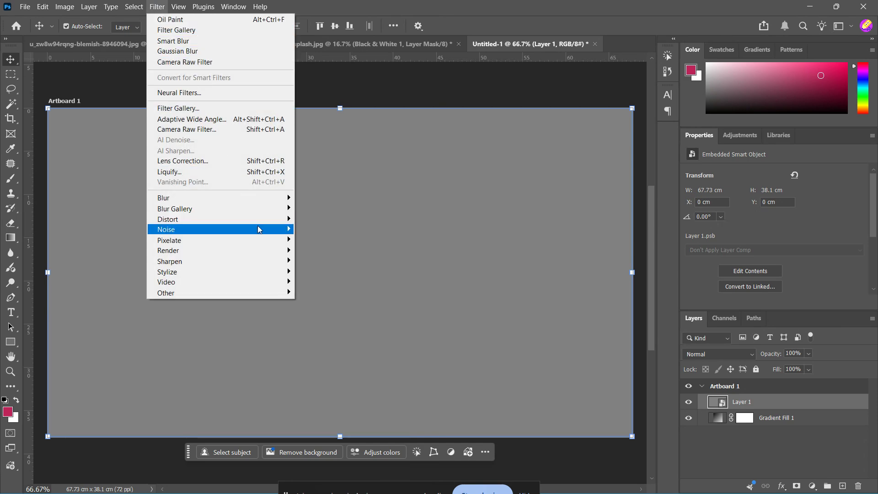
pyautogui.moveTo(258, 229)
pyautogui.click(313, 228)
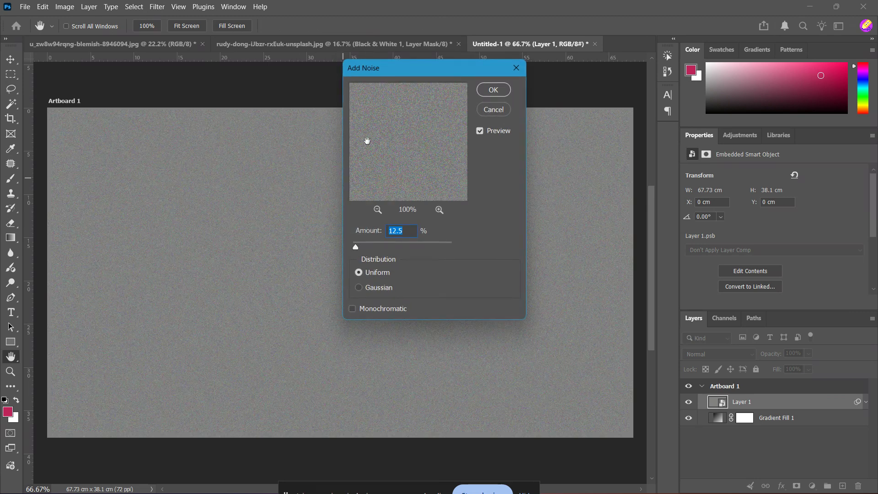
pyautogui.moveTo(405, 71); pyautogui.dragTo(702, 82)
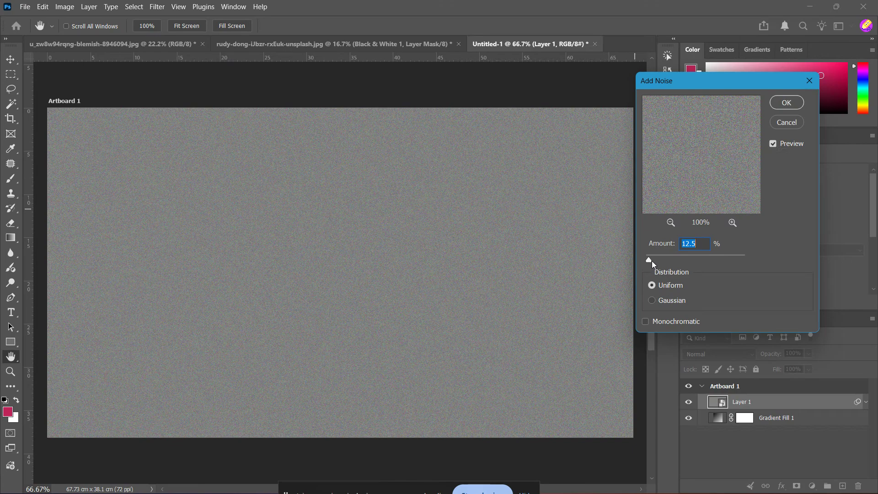
pyautogui.write('15')
pyautogui.click(760, 243)
pyautogui.click(665, 300)
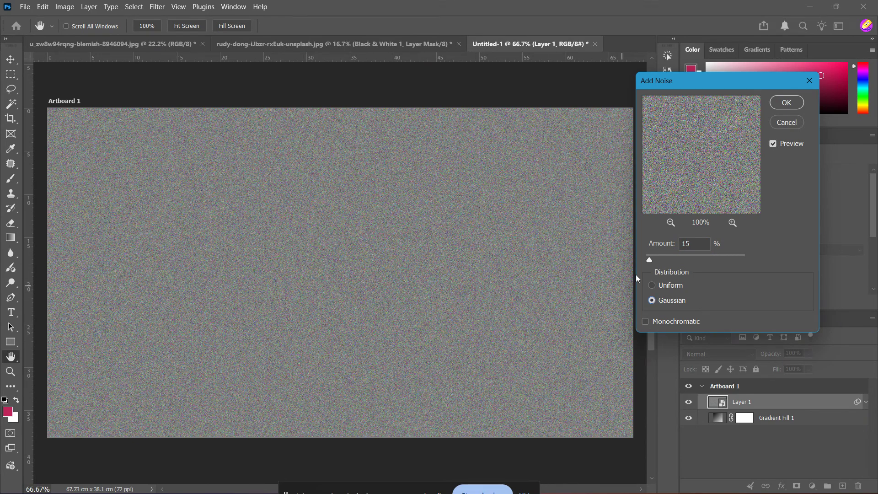
# Make the noise monochromatic, reduce its amount to 10%, and apply the filter
pyautogui.click(695, 245)
pyautogui.press('Down')
pyautogui.press('Down')
pyautogui.press('Down')
pyautogui.click(646, 321)
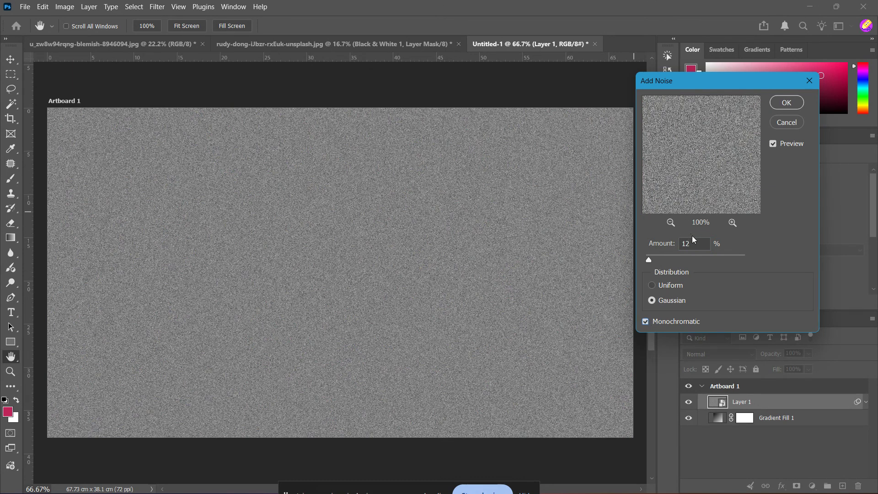
pyautogui.moveTo(650, 262); pyautogui.dragTo(649, 262)
pyautogui.write('10')
pyautogui.click(794, 109)
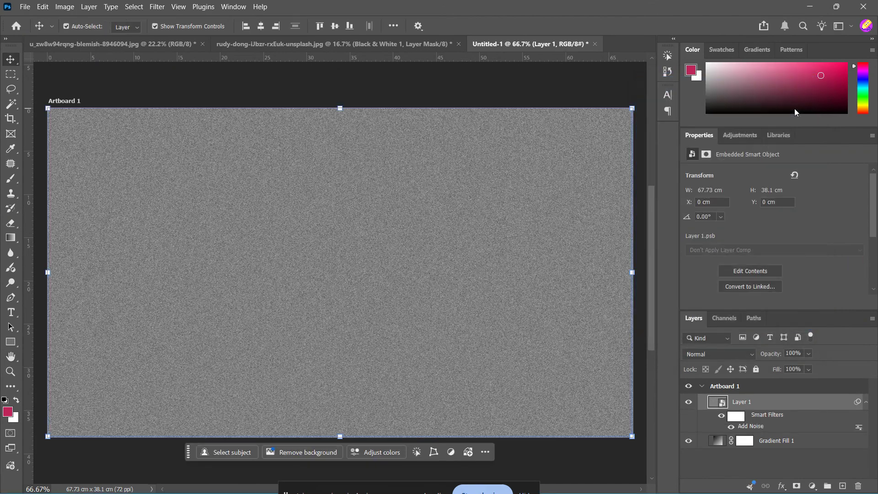
pyautogui.click(644, 297)
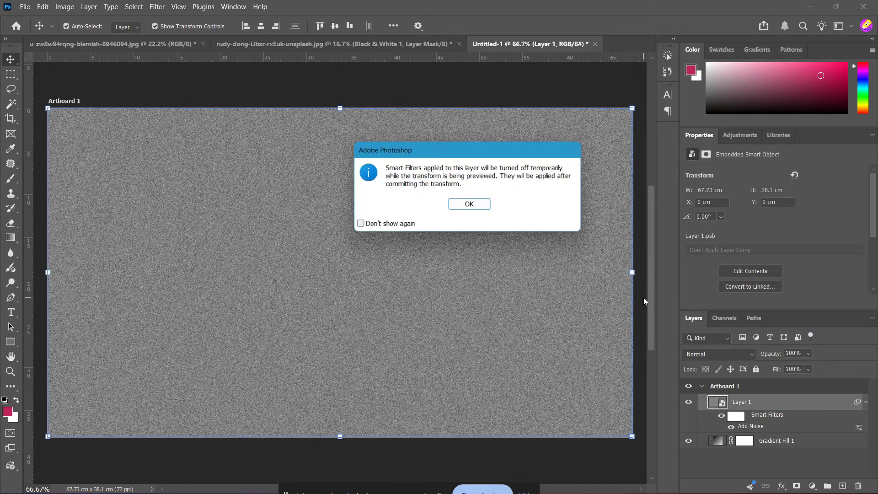
pyautogui.click(485, 204)
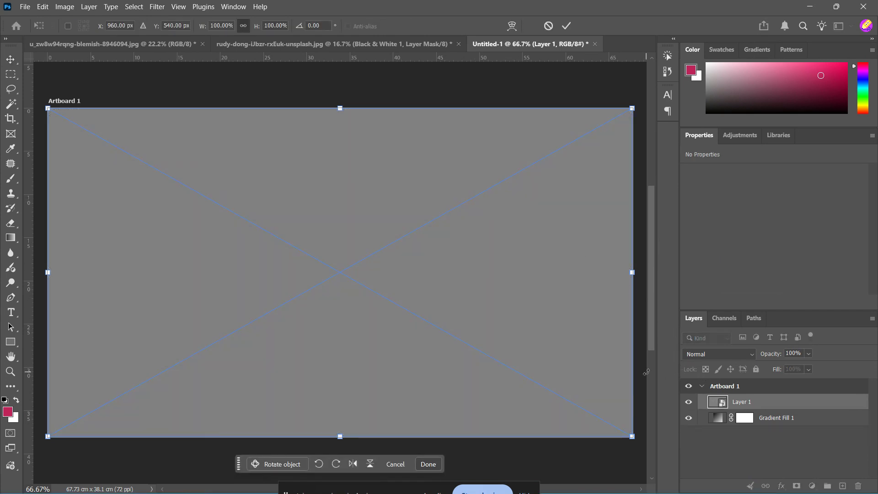
pyautogui.click(725, 440)
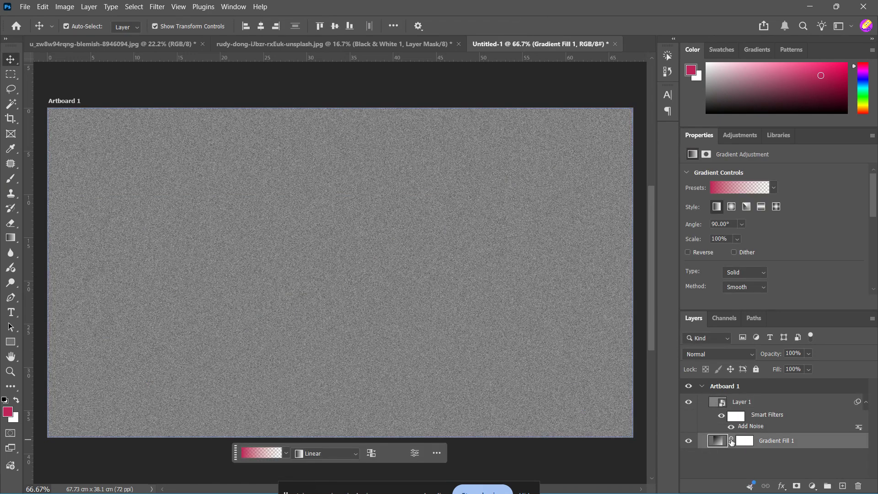
# Set the noise layer's blend mode to Overlay and lower its opacity
pyautogui.click(763, 408)
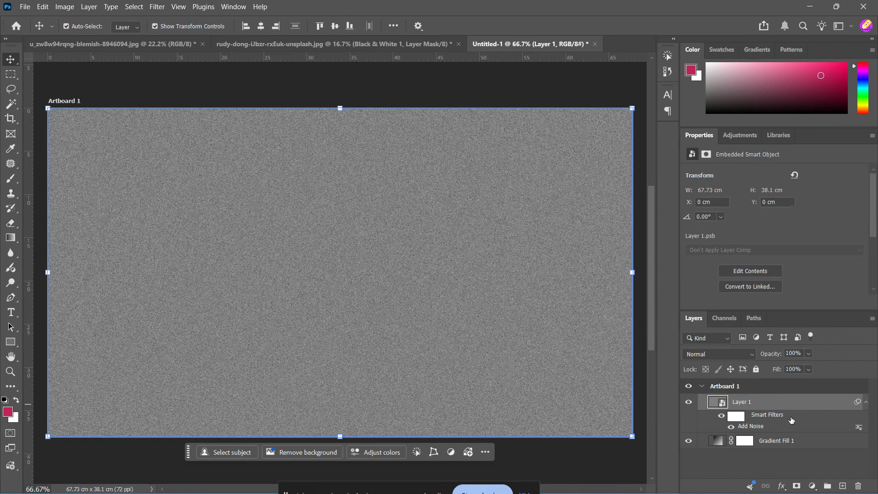
pyautogui.click(785, 390)
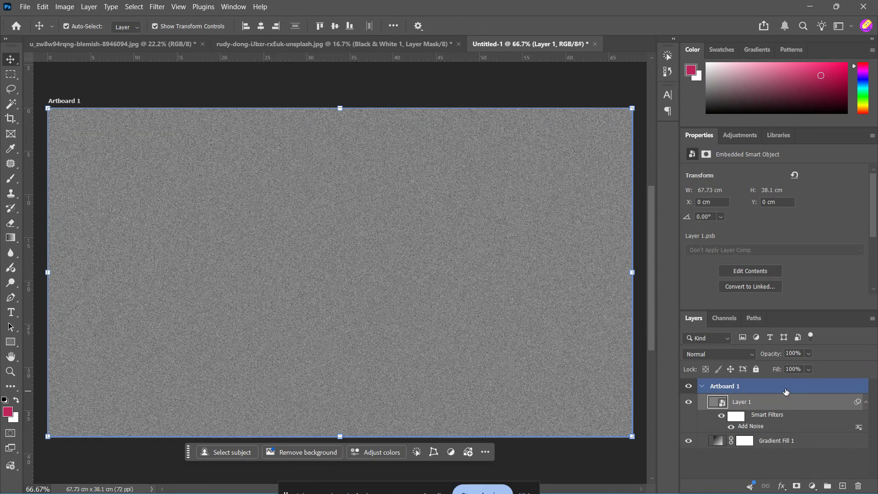
pyautogui.click(749, 355)
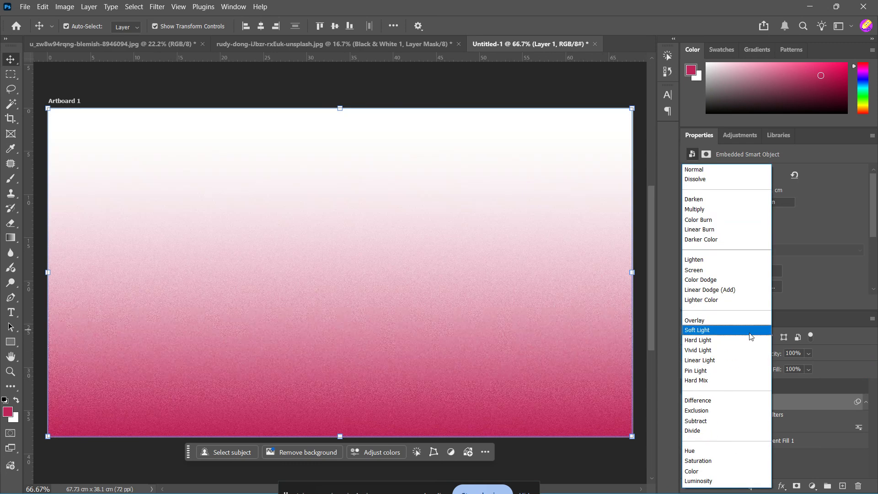
pyautogui.click(754, 321)
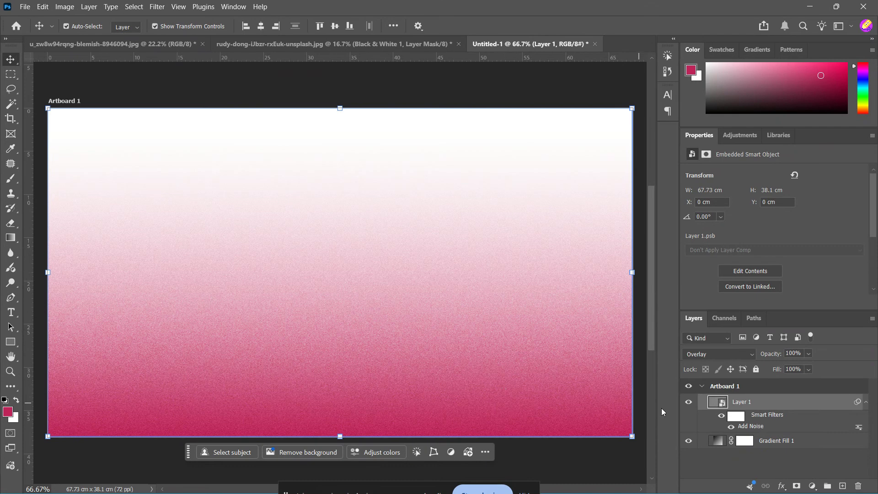
pyautogui.click(777, 443)
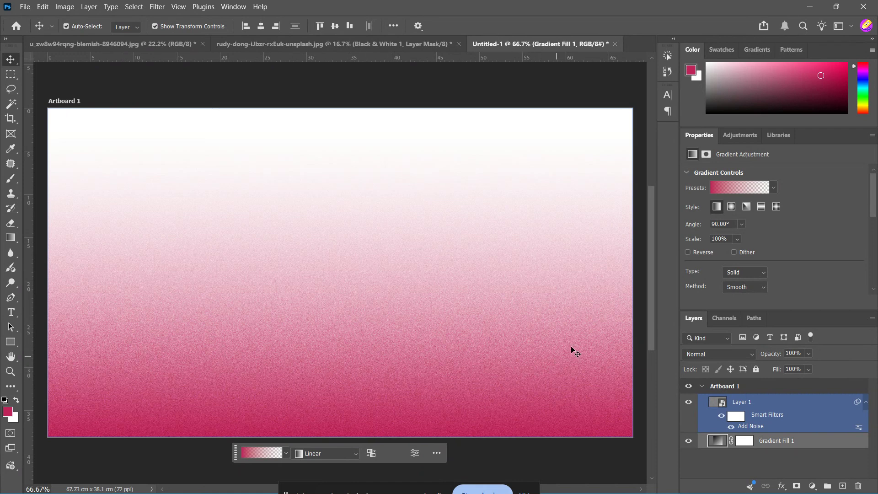
pyautogui.click(786, 403)
pyautogui.hotkey('shift', 'alt', 'o')
pyautogui.click(808, 353)
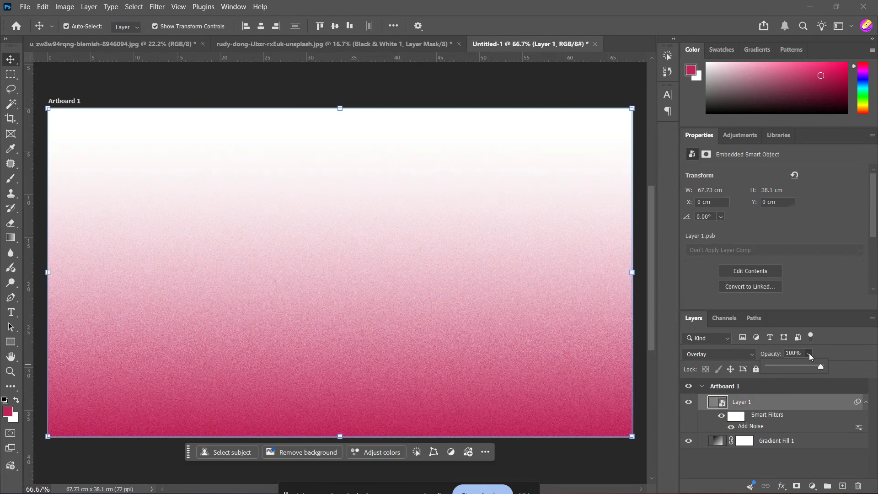
pyautogui.moveTo(818, 367); pyautogui.dragTo(804, 369)
# Try several Purples gradient presets on the gradient fill layer and apply the pink-to-blue one
pyautogui.click(808, 441)
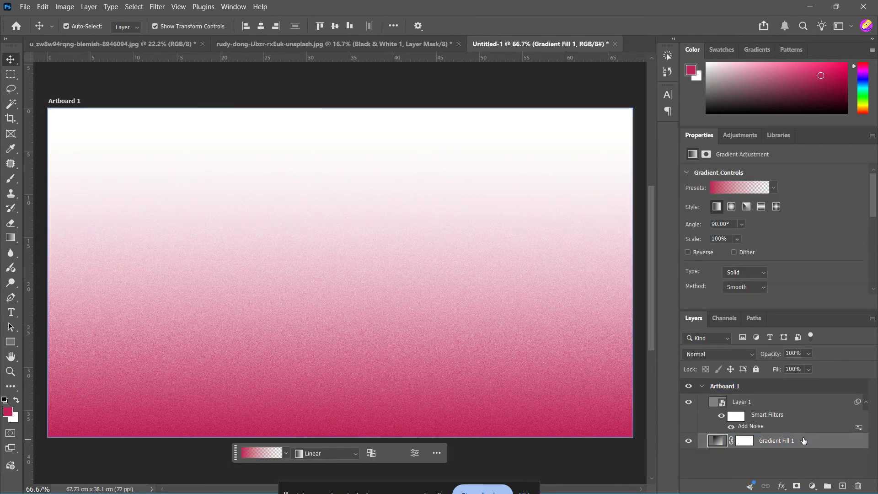
pyautogui.click(772, 187)
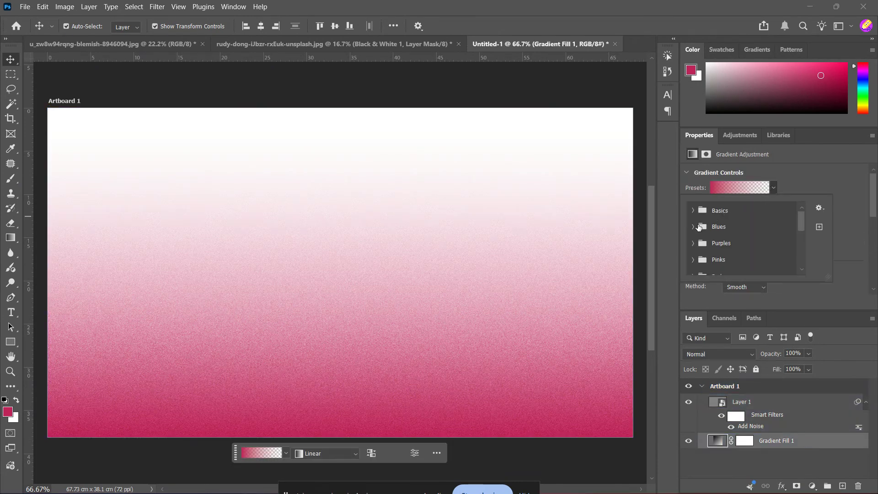
pyautogui.click(693, 242)
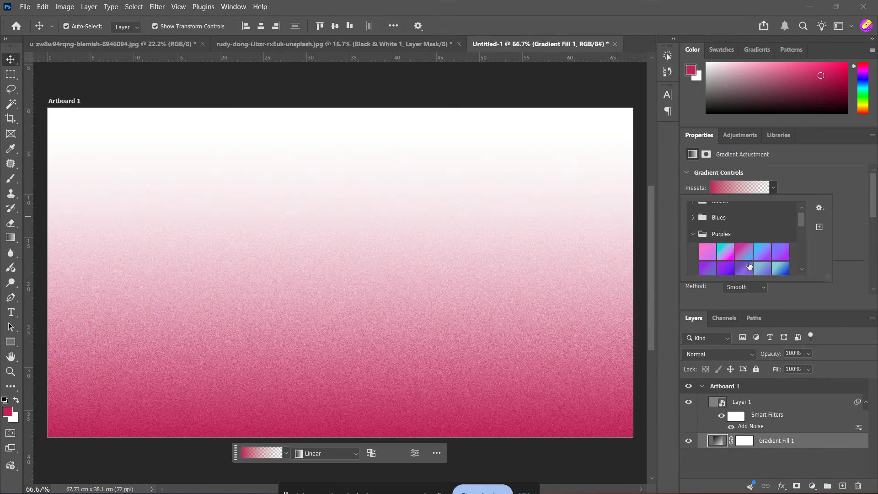
pyautogui.scroll(-1, 745, 264)
pyautogui.click(747, 270)
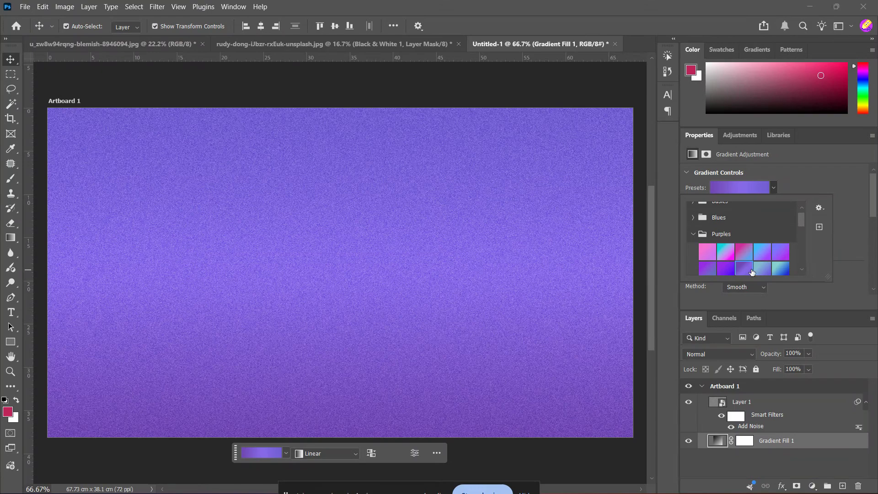
pyautogui.click(757, 269)
pyautogui.click(730, 265)
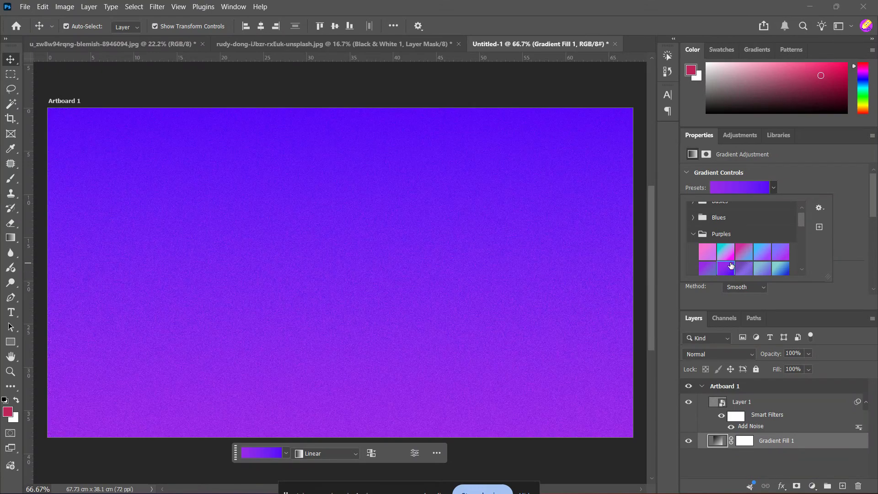
pyautogui.scroll(-3, 730, 257)
pyautogui.click(727, 251)
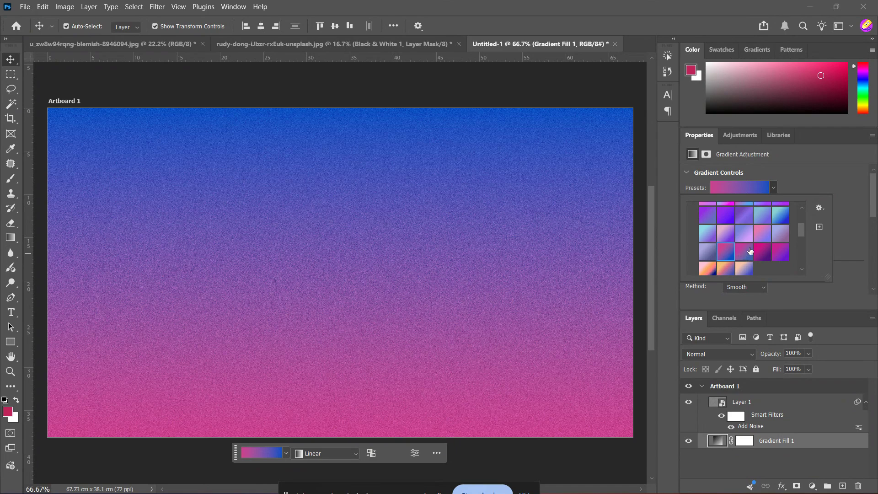
# Switch the gradient fill layer to the softer Purples preset running from light pink to periwinkle blue
pyautogui.click(750, 238)
pyautogui.click(763, 235)
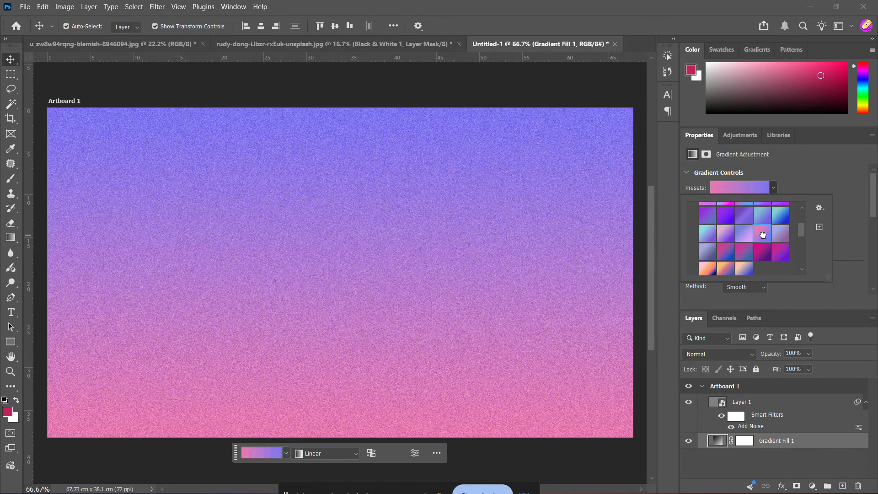
pyautogui.click(854, 222)
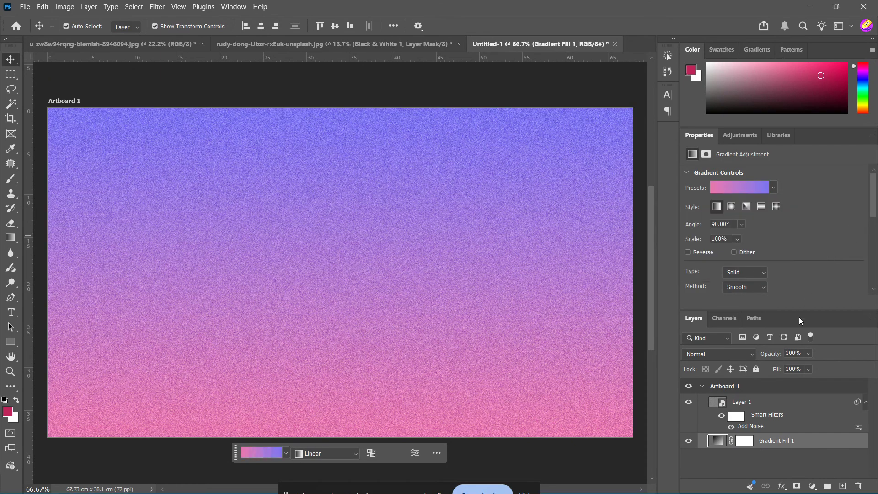
# Reopen the Add Noise smart filter on Layer 1, raise its amount to about 27.68%, apply it, and deselect the layer
pyautogui.moveTo(774, 407); pyautogui.dragTo(777, 429)
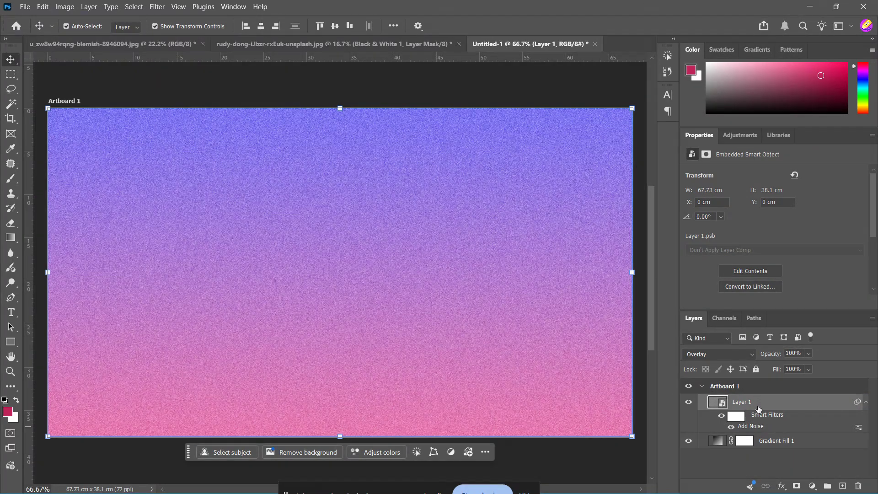
pyautogui.doubleClick(767, 430)
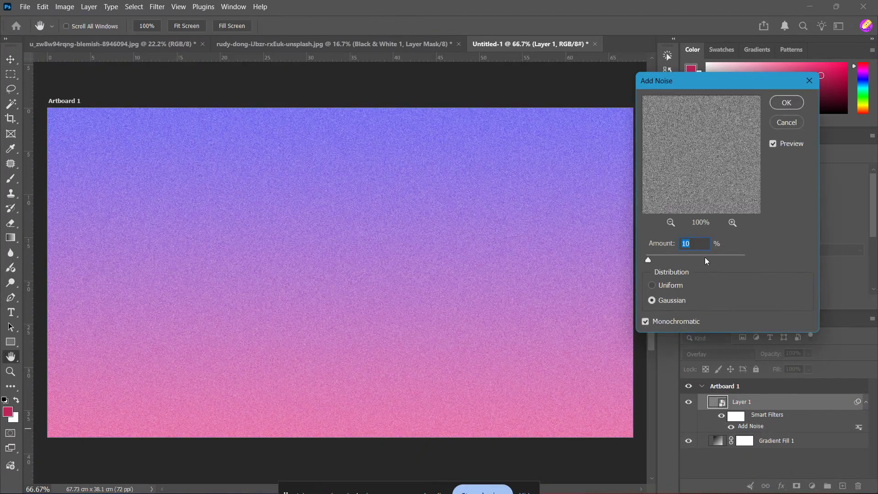
pyautogui.moveTo(649, 259)
pyautogui.mouseDown()
pyautogui.moveTo(725, 264)
pyautogui.moveTo(653, 260)
pyautogui.mouseUp()
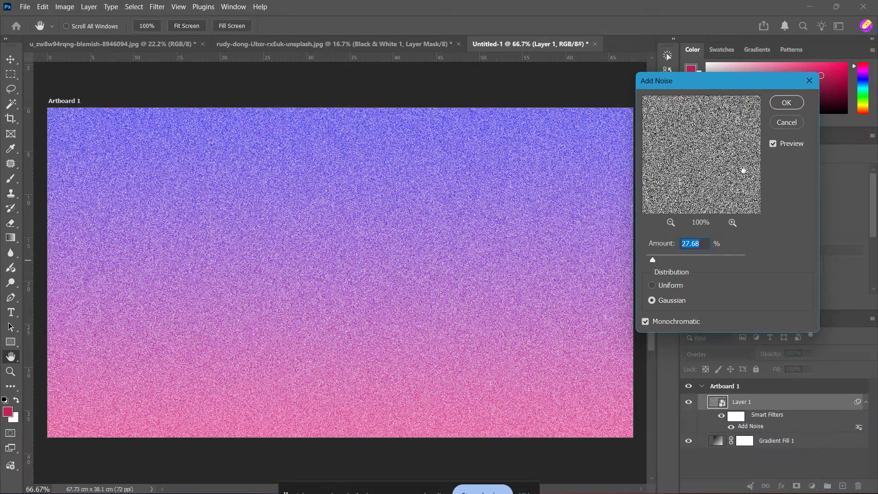
pyautogui.click(786, 103)
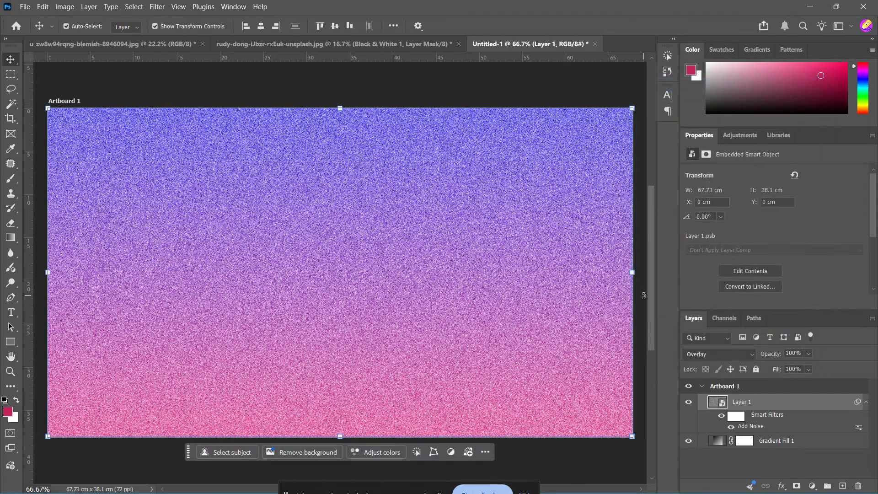
pyautogui.click(712, 464)
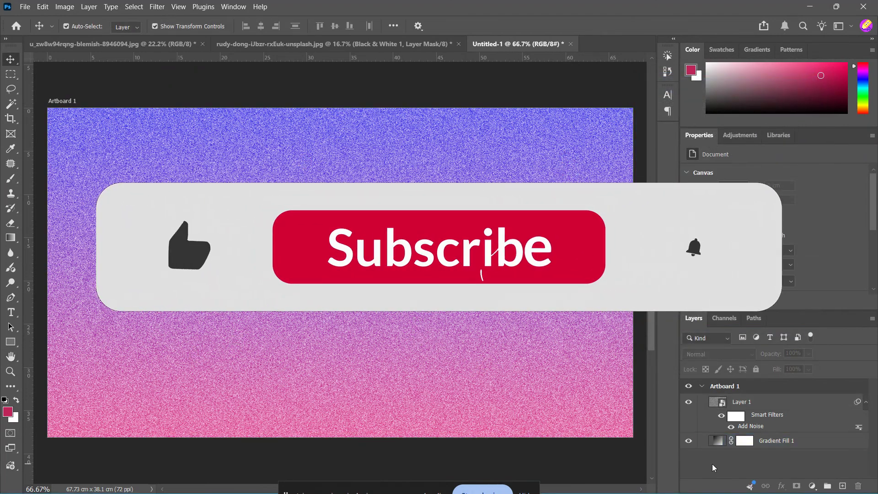